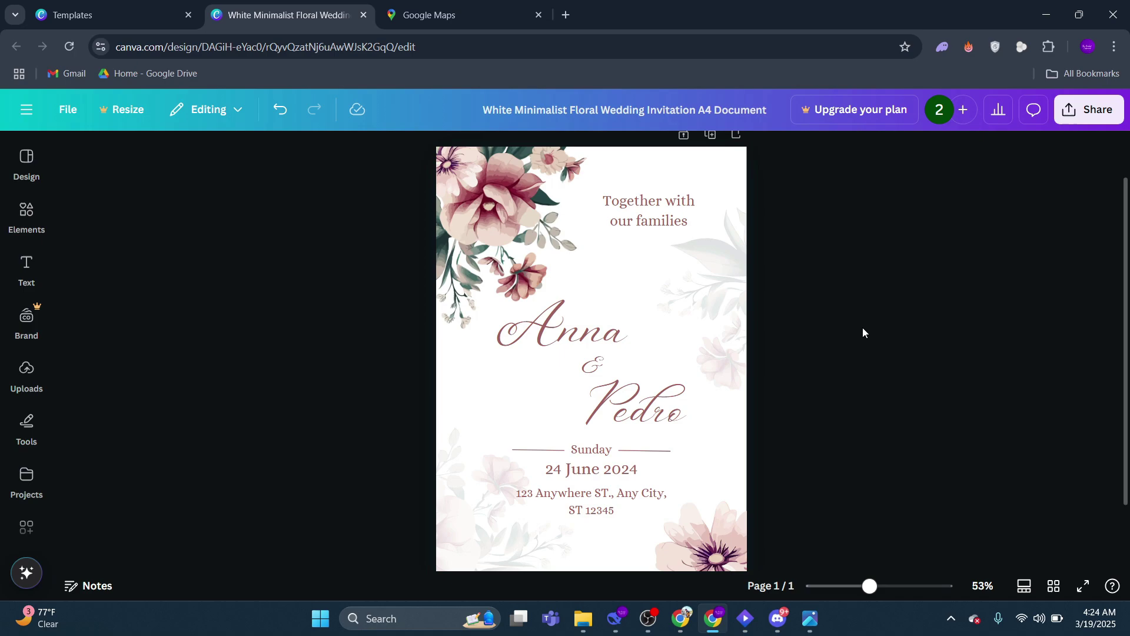
scroll(796, 337, down, 1)
scroll(762, 365, up, 1)
scroll(763, 364, down, 1)
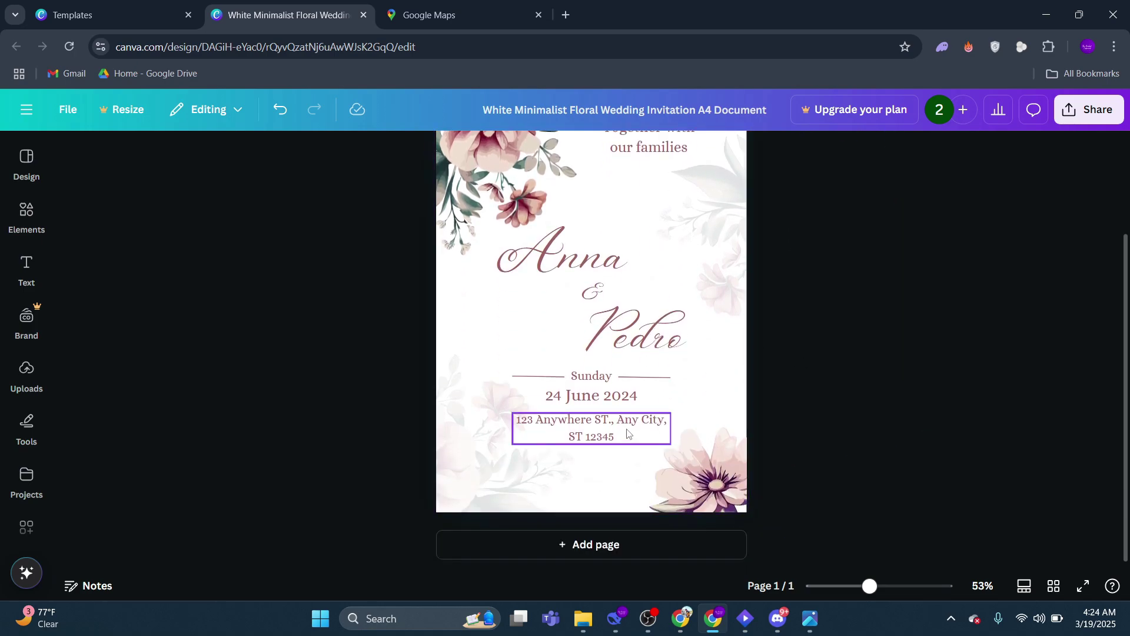
Append '( click here for address)' after the 12345 postcode in the invitation's address text
click(593, 422)
double_click(594, 422)
click(618, 438)
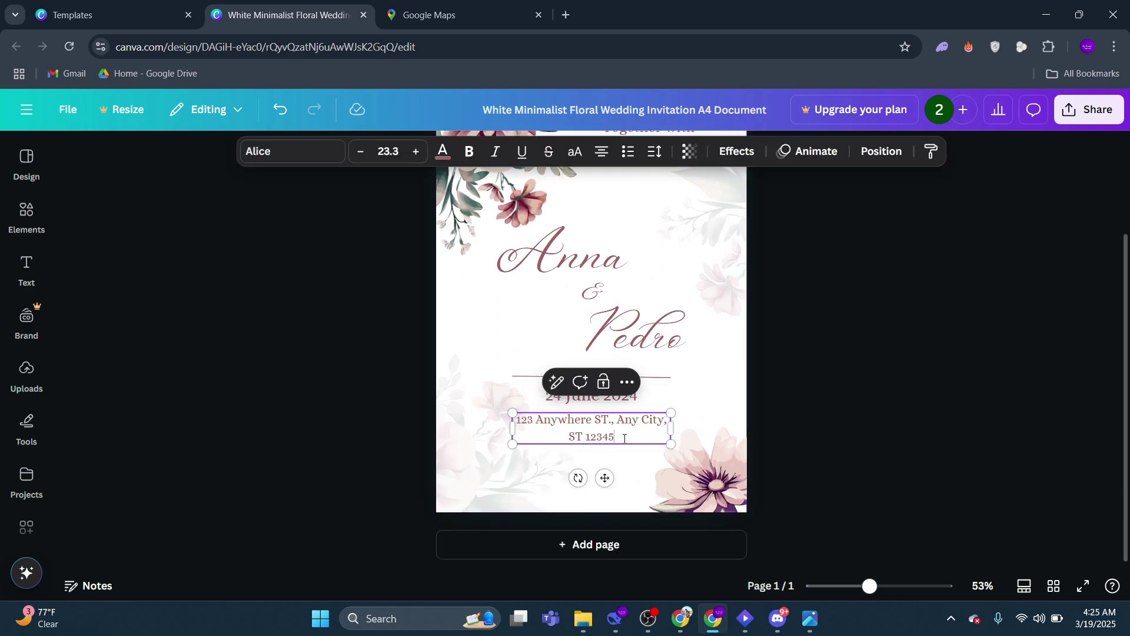
text(()
text( click h)
text(ere for a)
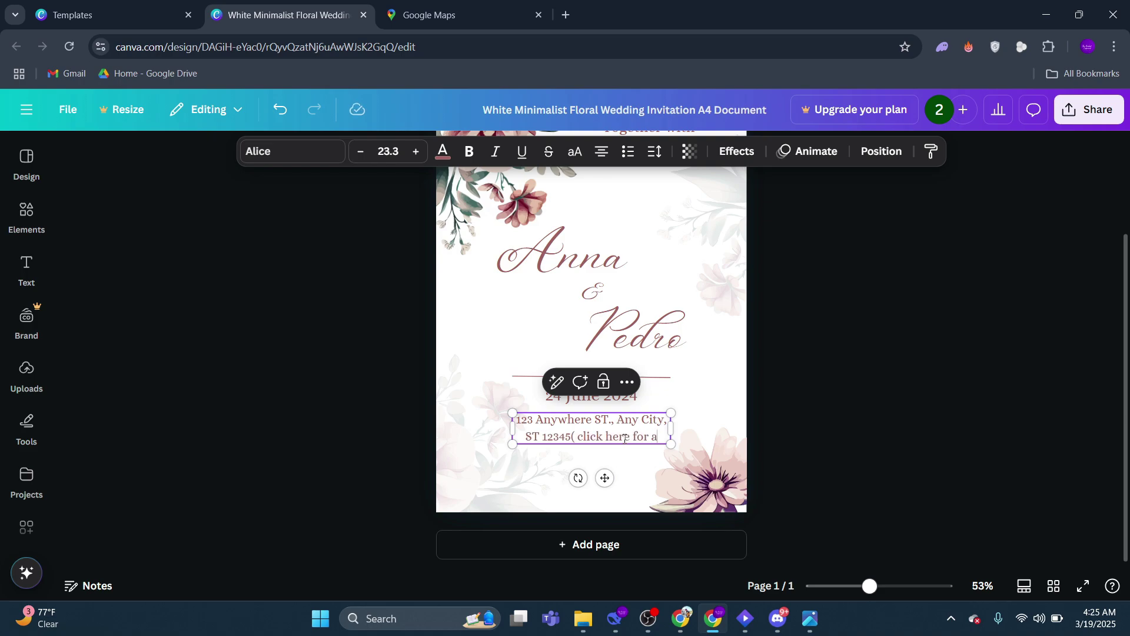
text(ddress)
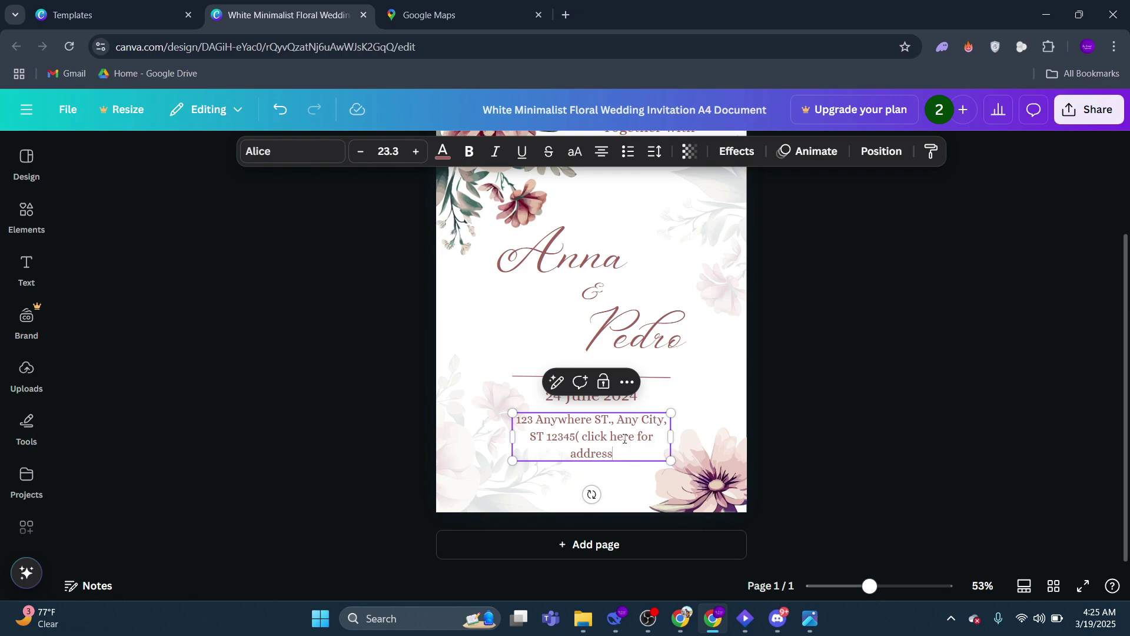
text())
click(750, 398)
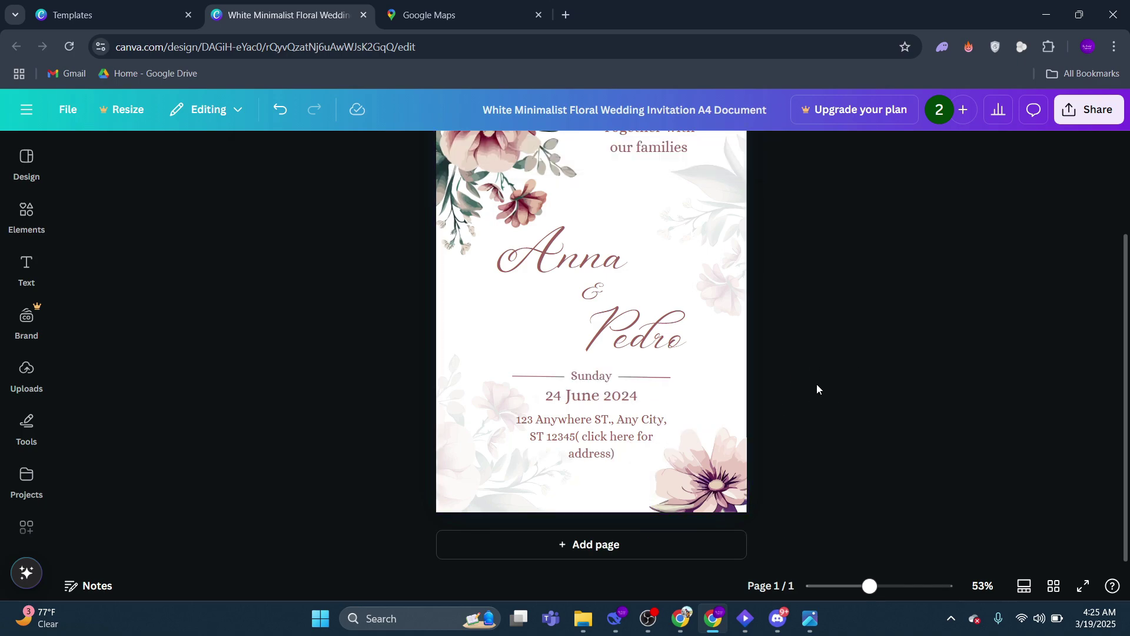
Copy the Gul Centre share link from its Google Maps marker's Share options
click(456, 18)
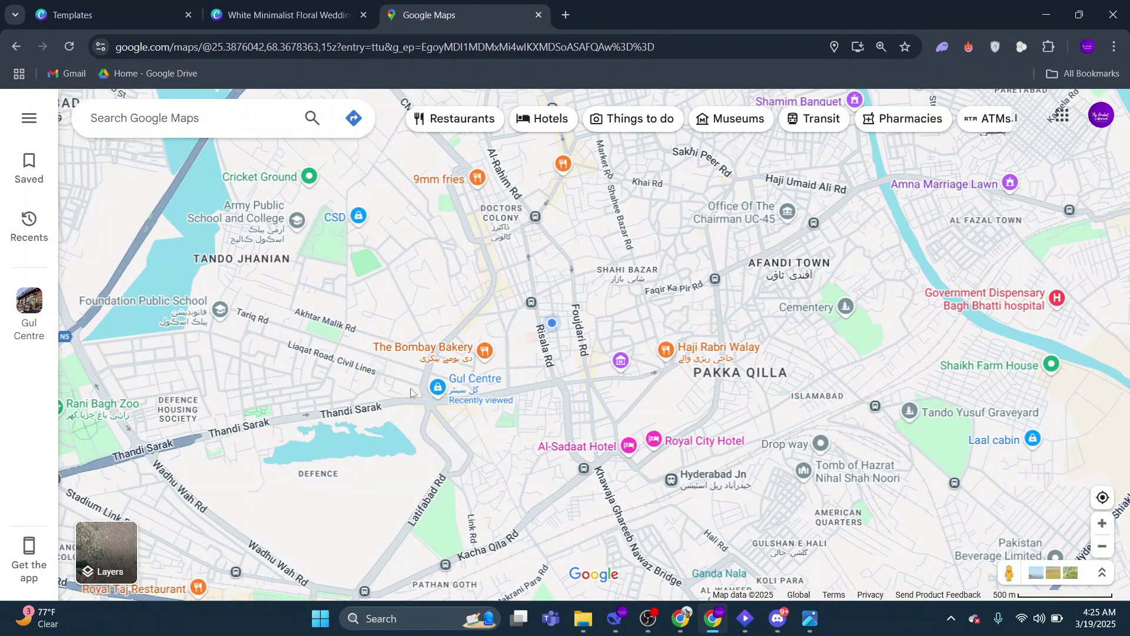
click(437, 388)
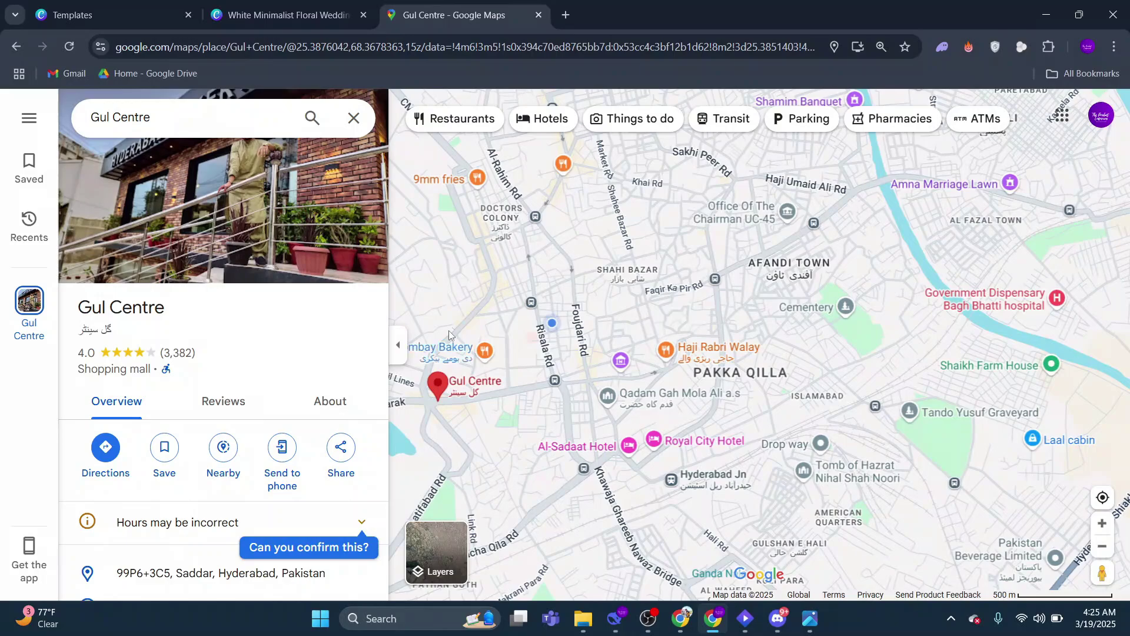
click(347, 451)
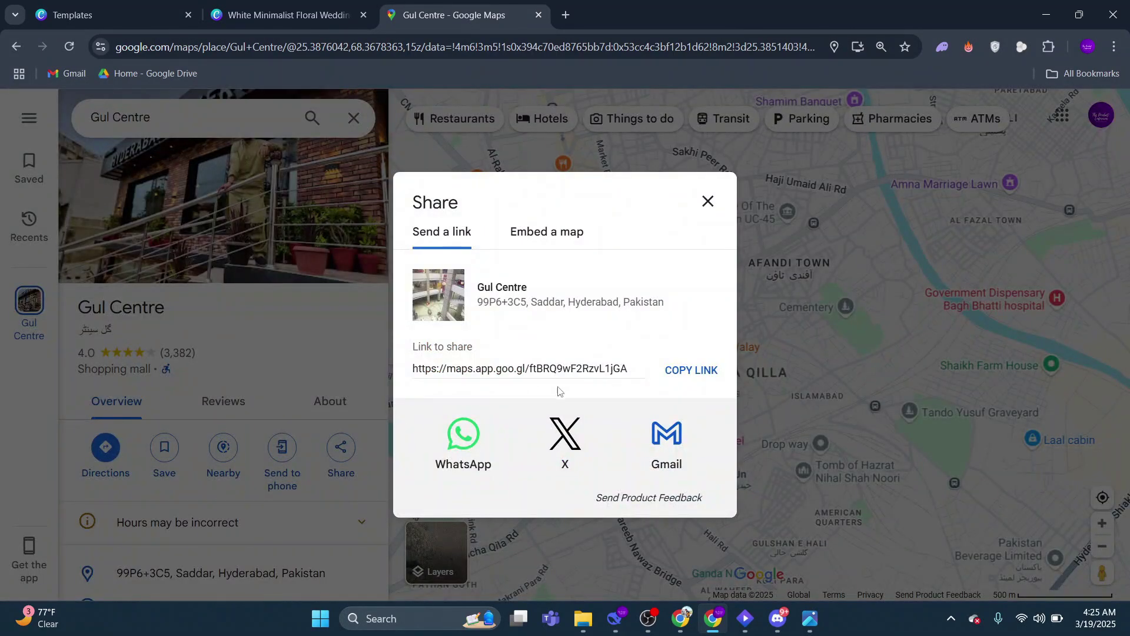
click(675, 371)
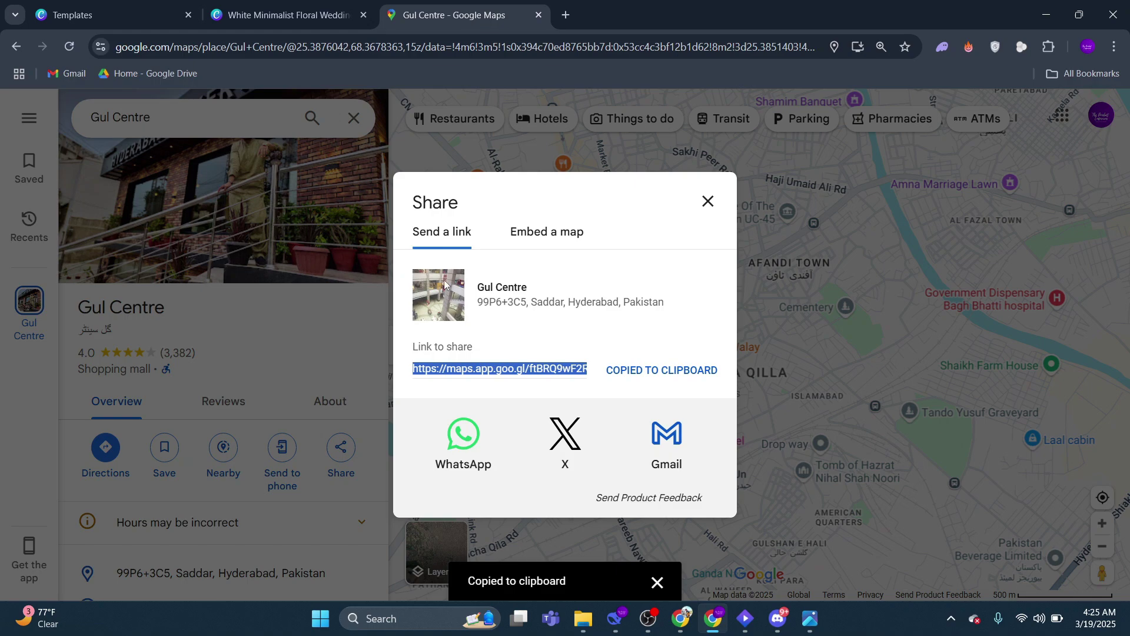
Link the invitation's street address through the postcode to the copied Gul Centre Maps URL
click(283, 14)
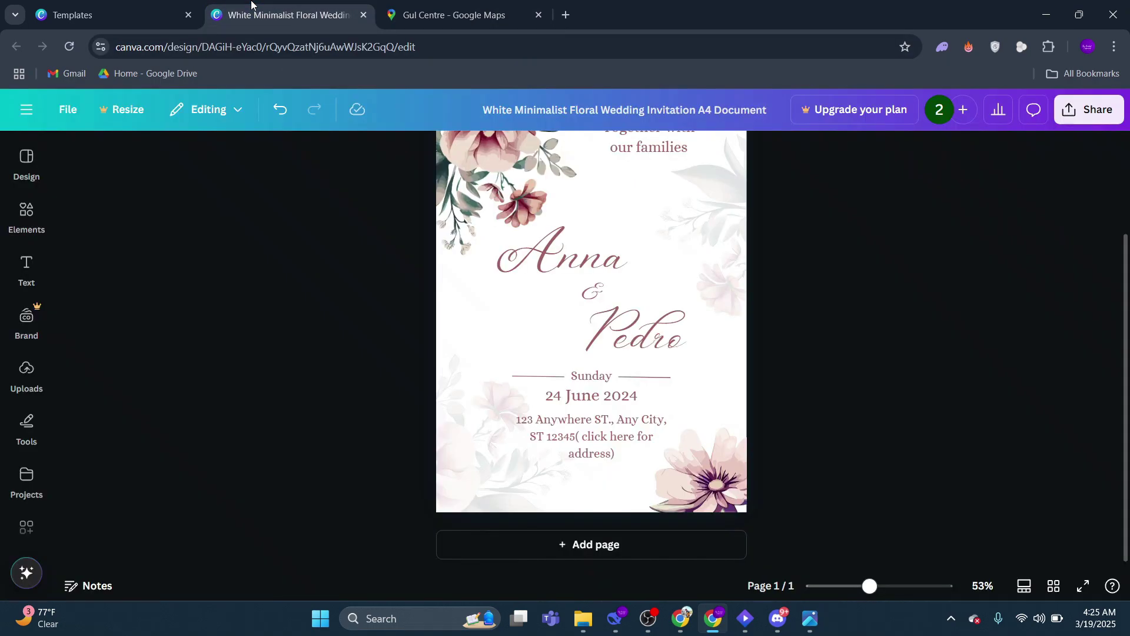
click(578, 436)
key(ctrl+a)
click(532, 428)
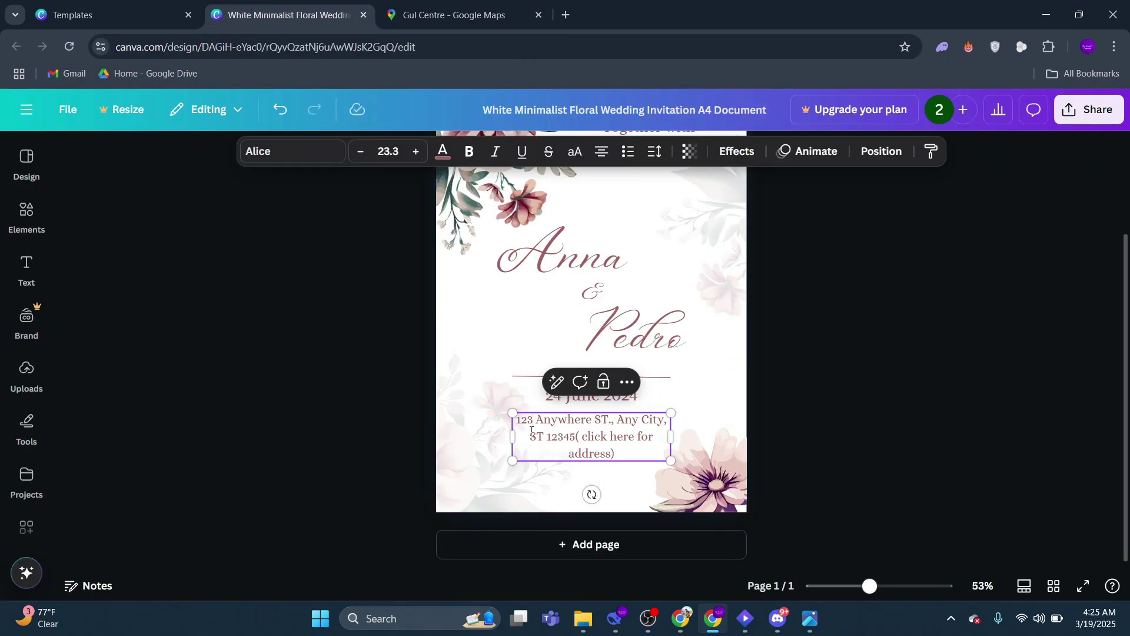
mouse_move(520, 421)
mouse_down()
mouse_move(572, 437)
mouse_move(572, 448)
mouse_up()
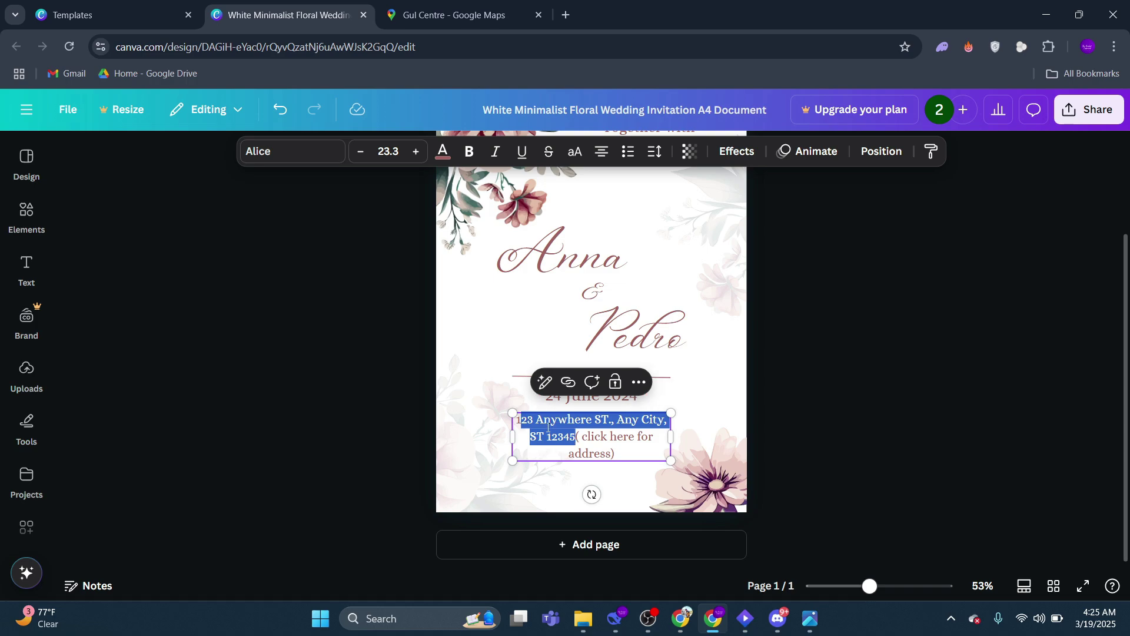
click(568, 382)
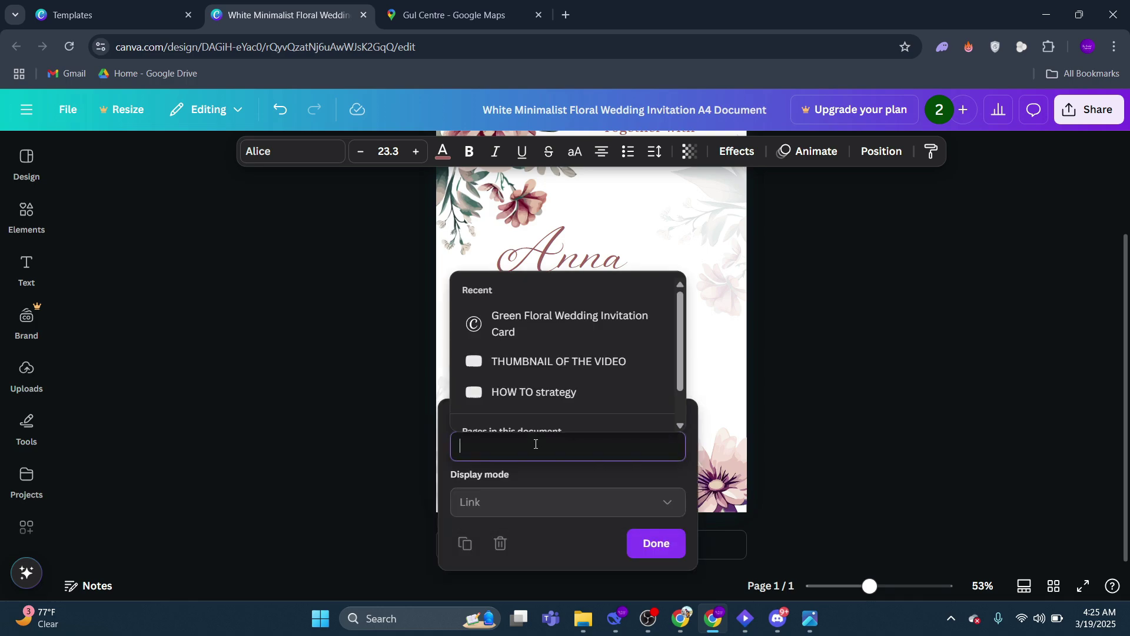
key(ctrl+v)
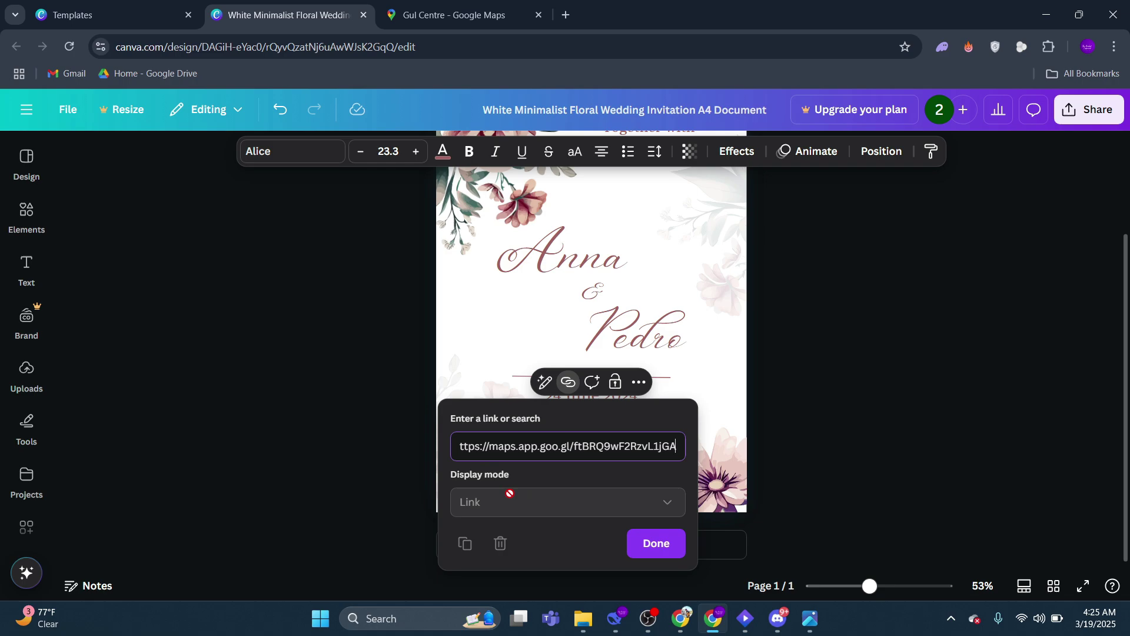
click(659, 542)
click(655, 339)
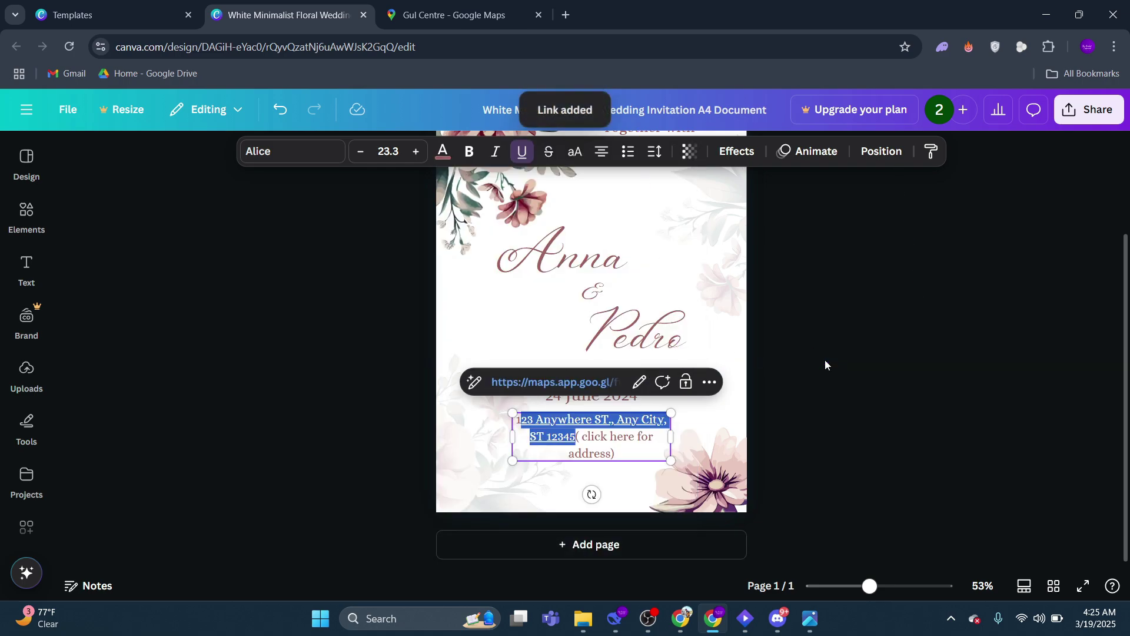
click(805, 425)
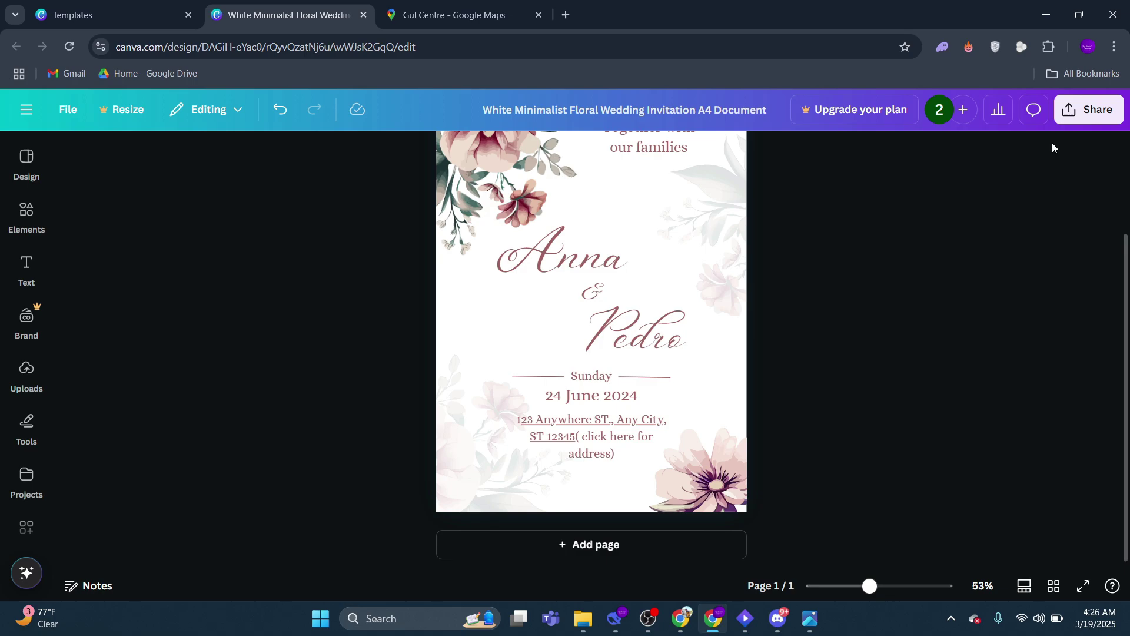
Download the invitation as PDF Standard to Downloads and open the saved PDF
click(1090, 108)
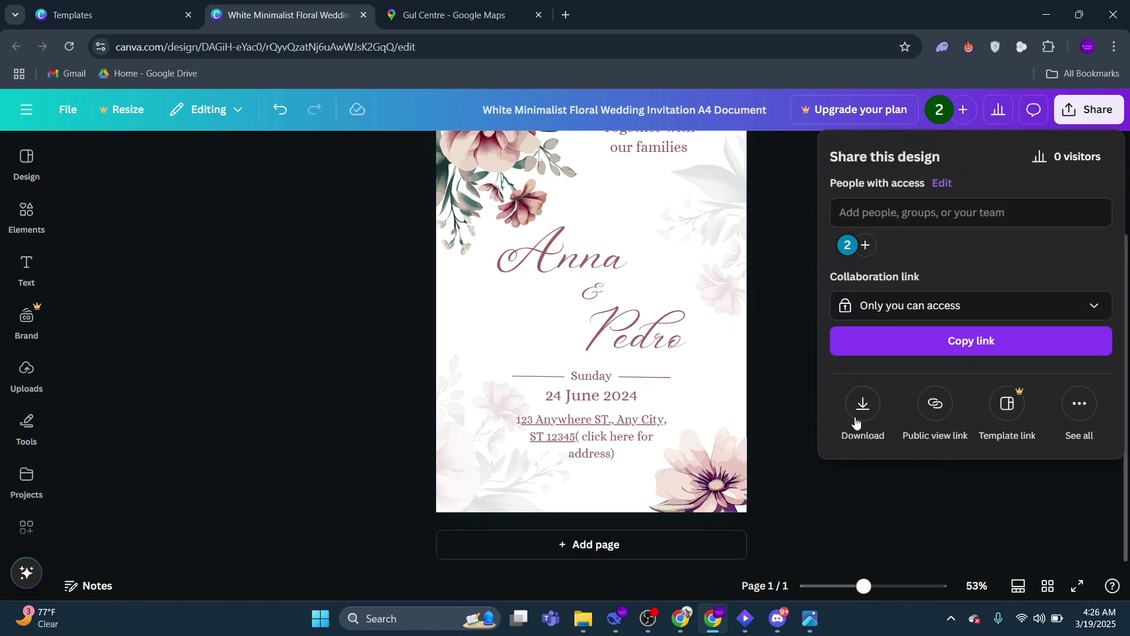
click(854, 424)
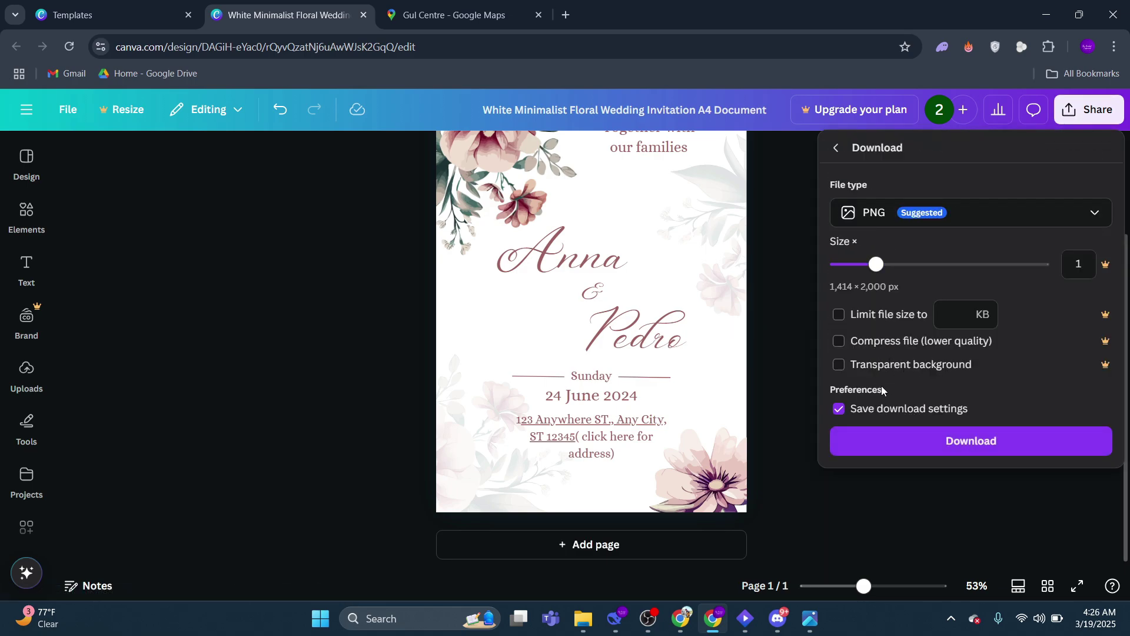
click(889, 220)
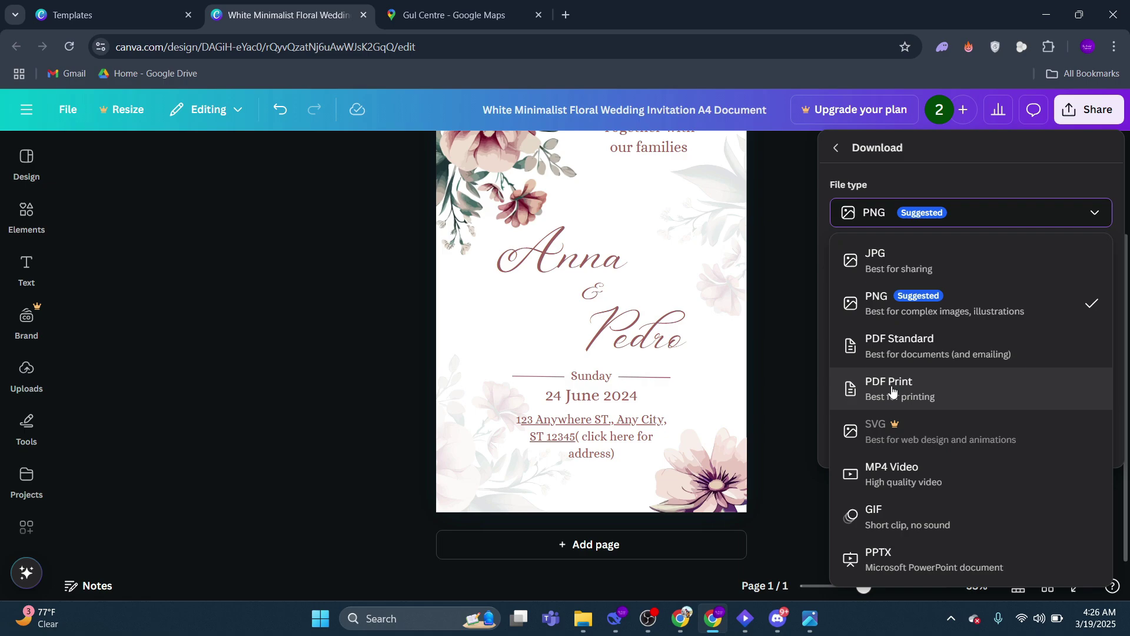
click(892, 346)
click(918, 341)
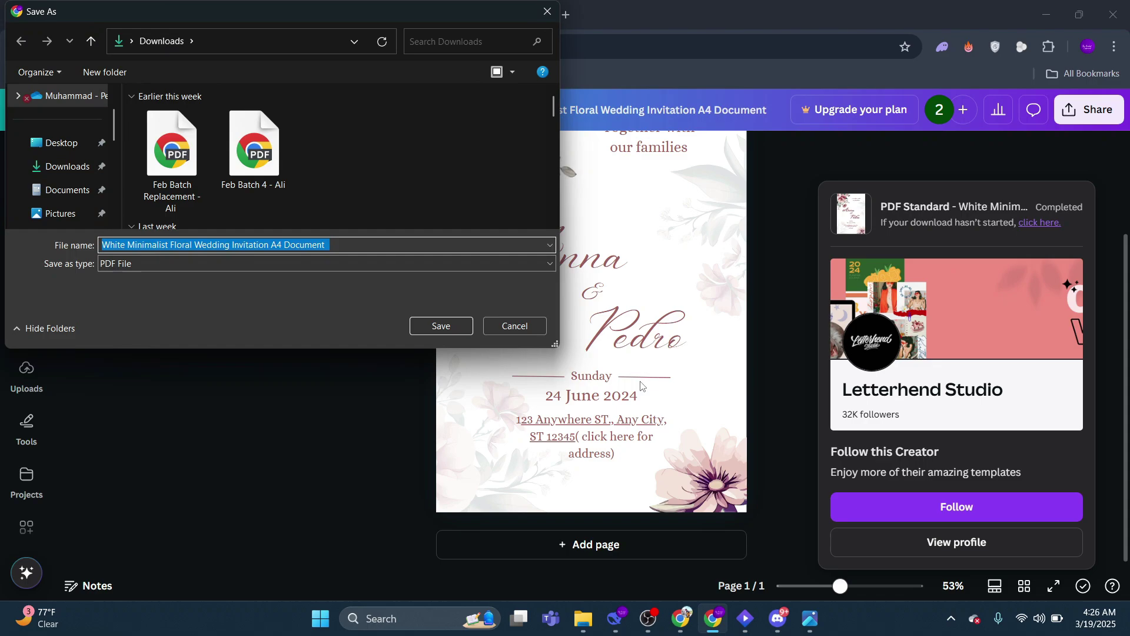
click(433, 328)
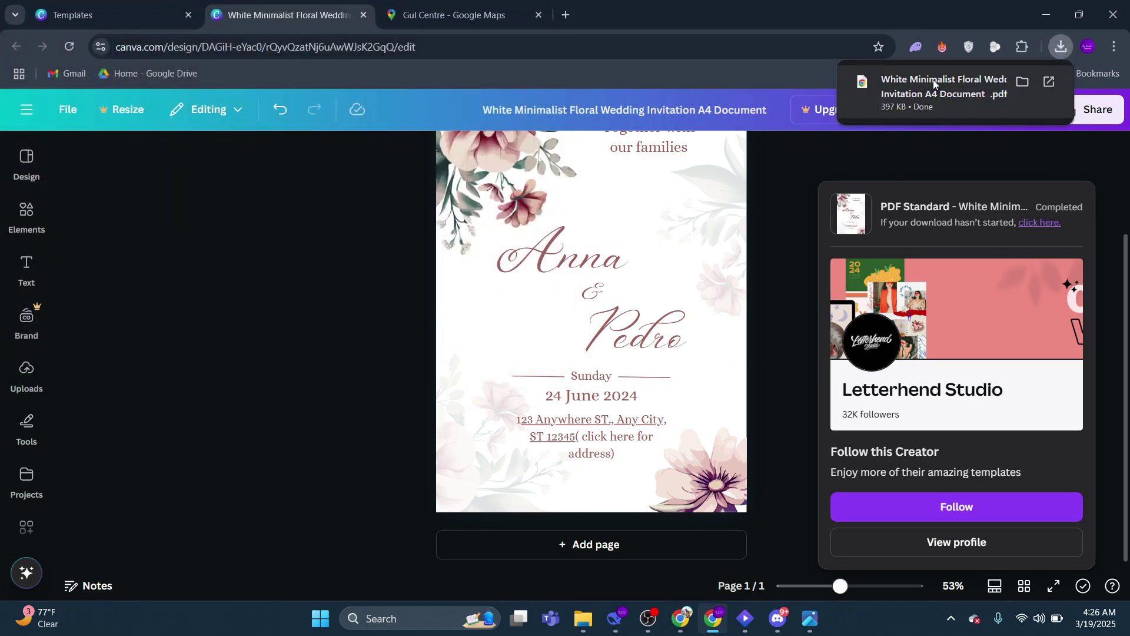
click(1026, 84)
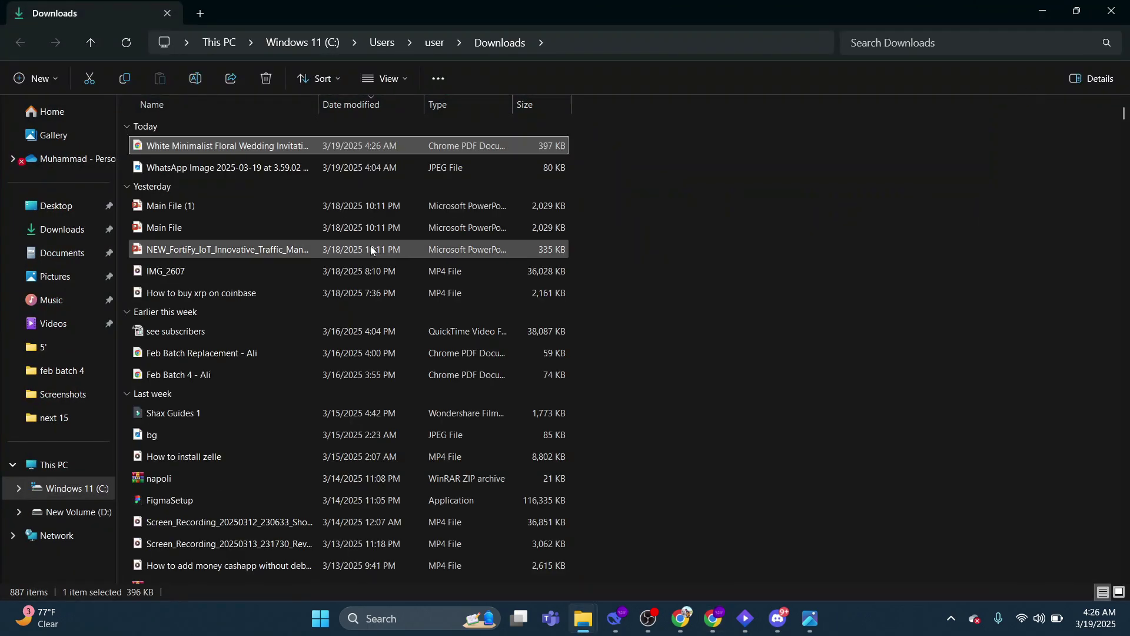
double_click(227, 151)
scroll(579, 423, down, 4)
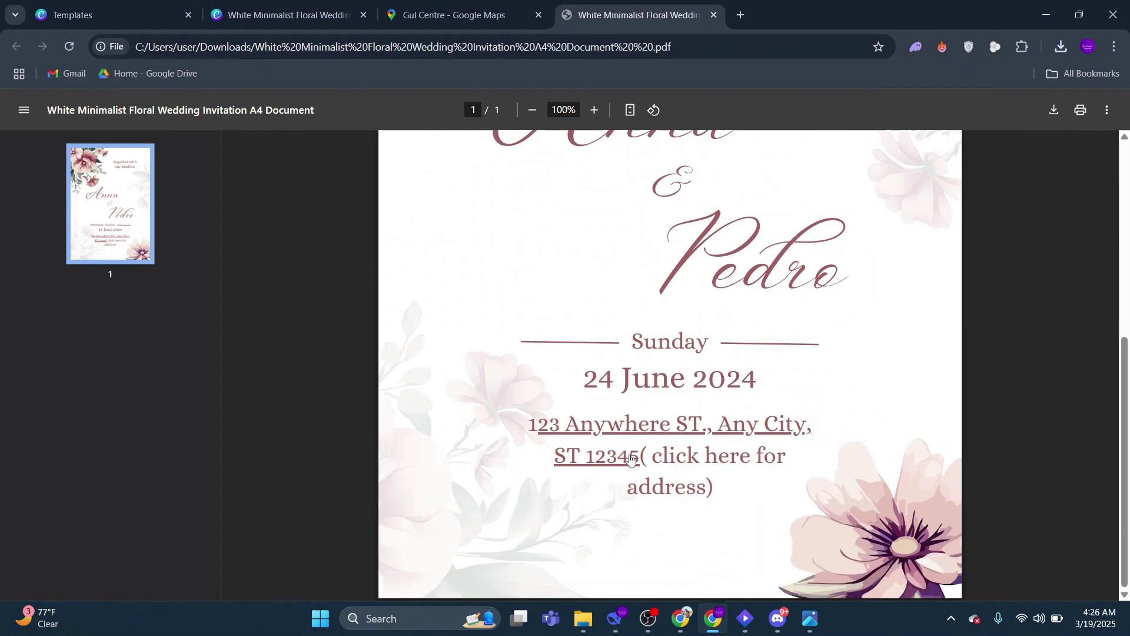
scroll(578, 422, up, 1)
scroll(618, 389, down, 1)
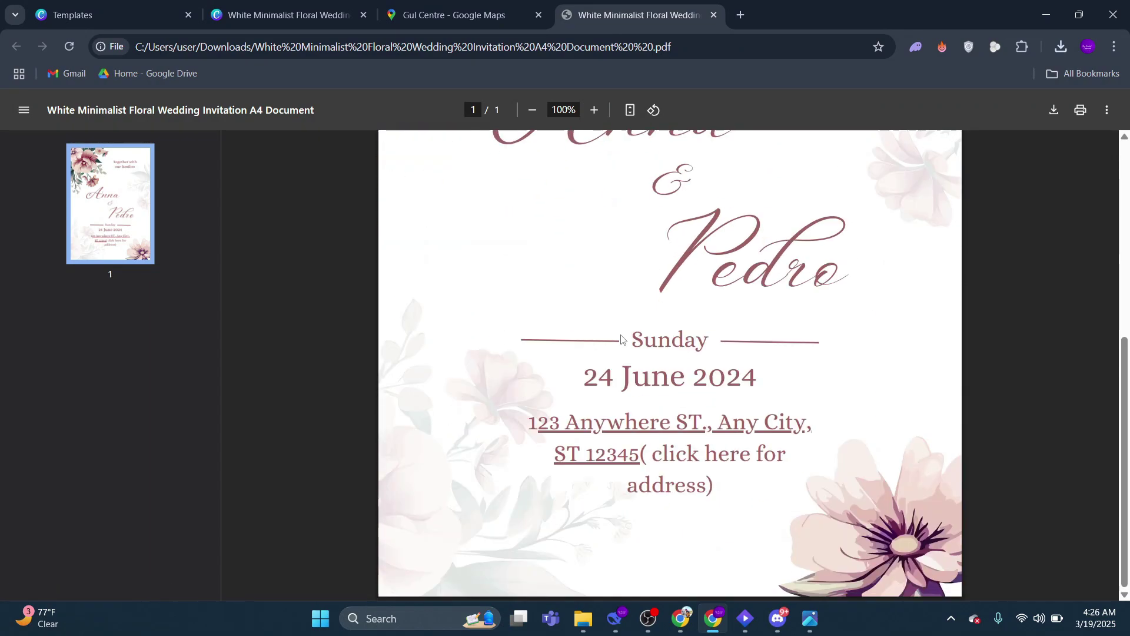
Click the underlined address link in the PDF to open Gul Centre in Google Maps
click(603, 433)
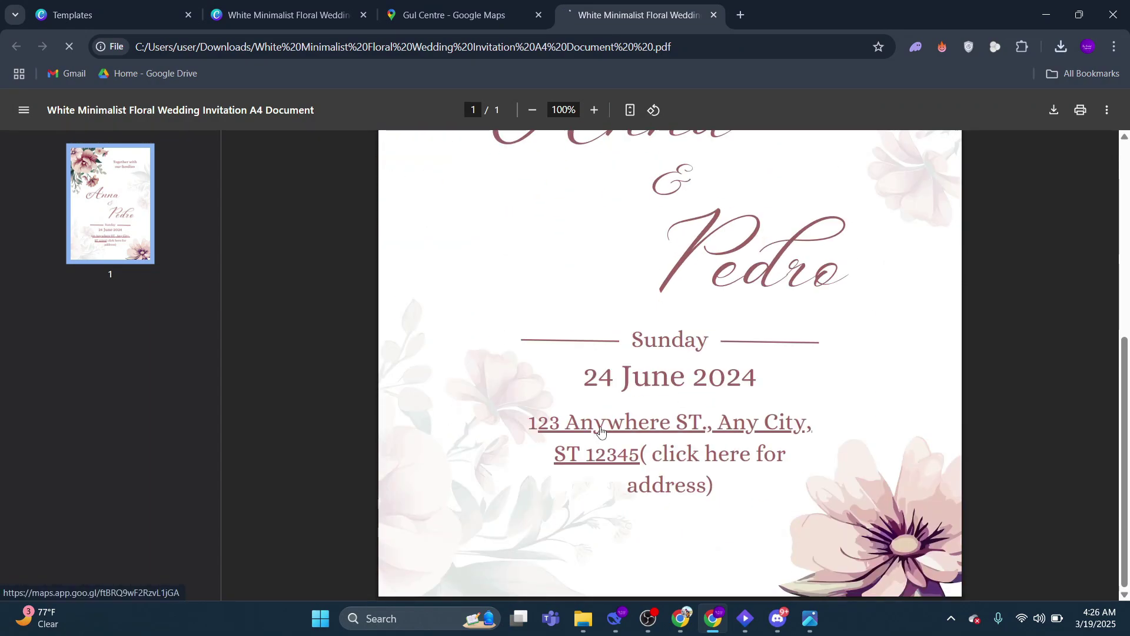